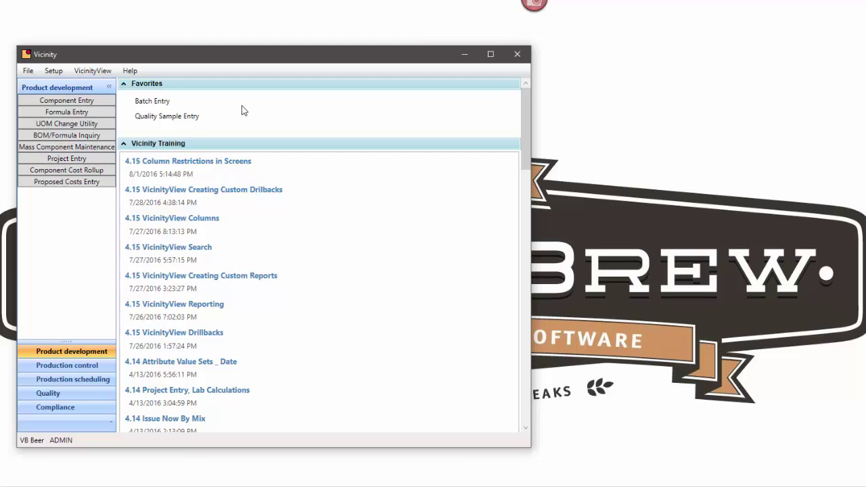
Step: Open Quality Sample Entry and start a component lot sample for component HOPS, lot VB00002
left_click(189, 120)
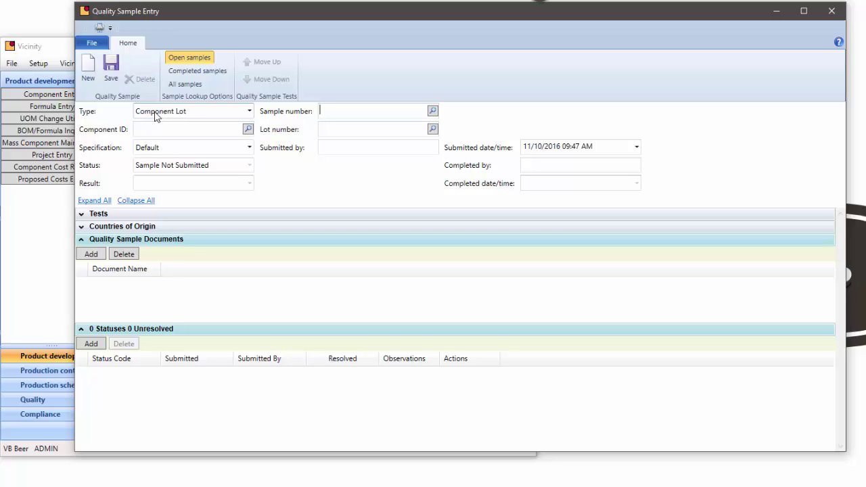
left_click(168, 130)
type("H")
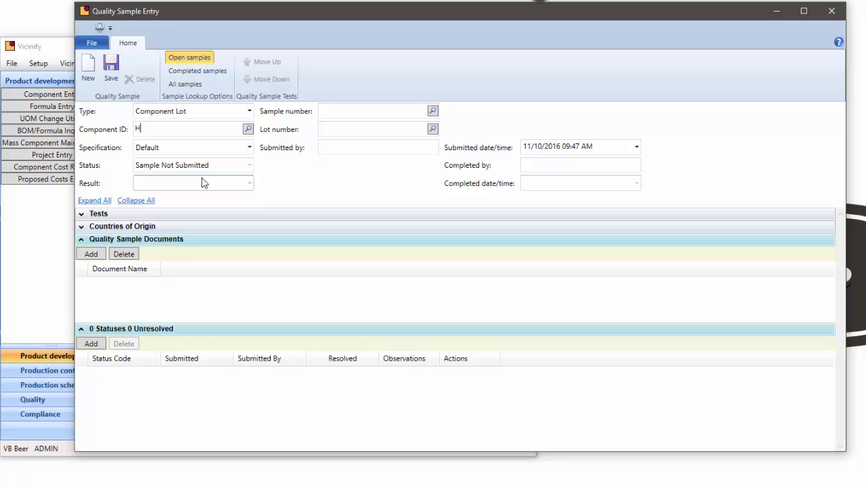
type("OPS")
key("Tab")
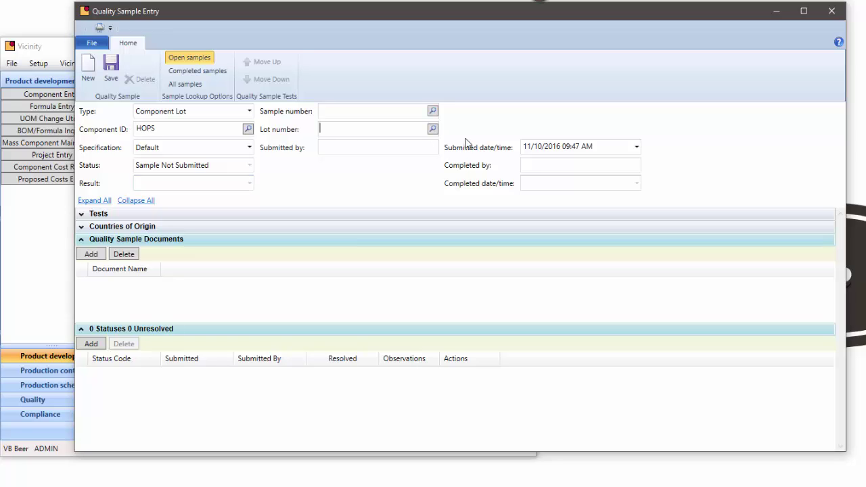
left_click(433, 129)
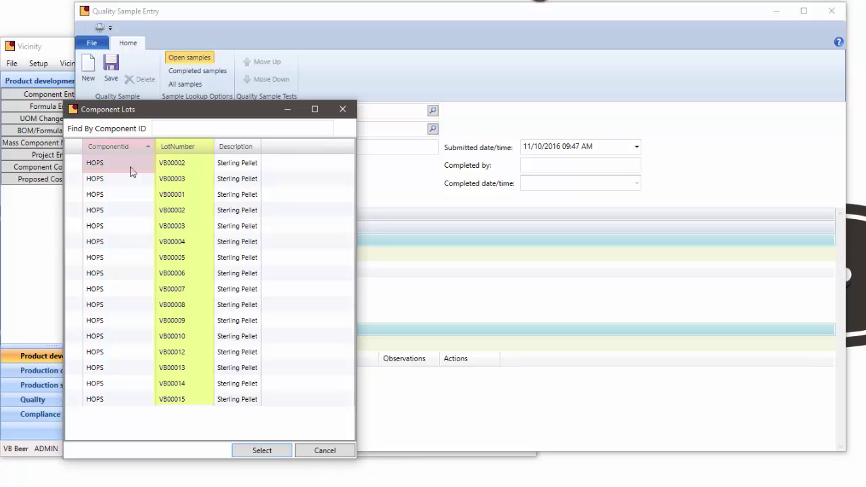
double_click(171, 164)
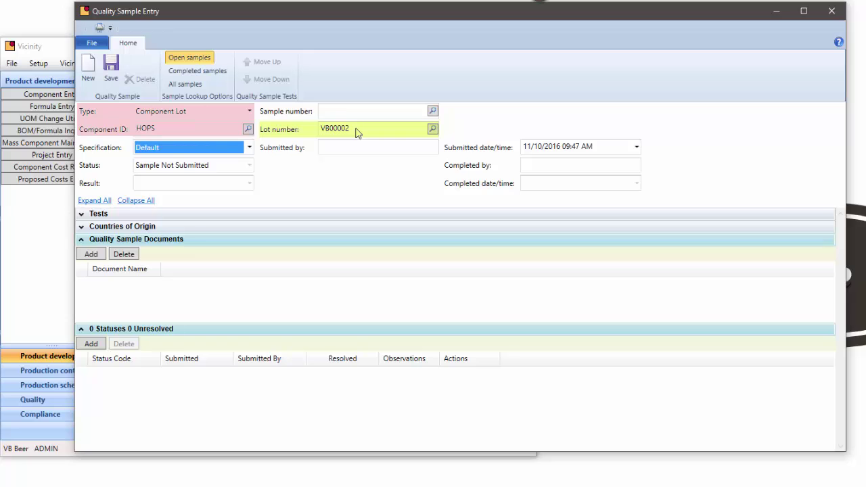
Step: Collapse the documents and statuses sections, expand Tests, and examine the columns of the tests assigned to the component
left_click(82, 241)
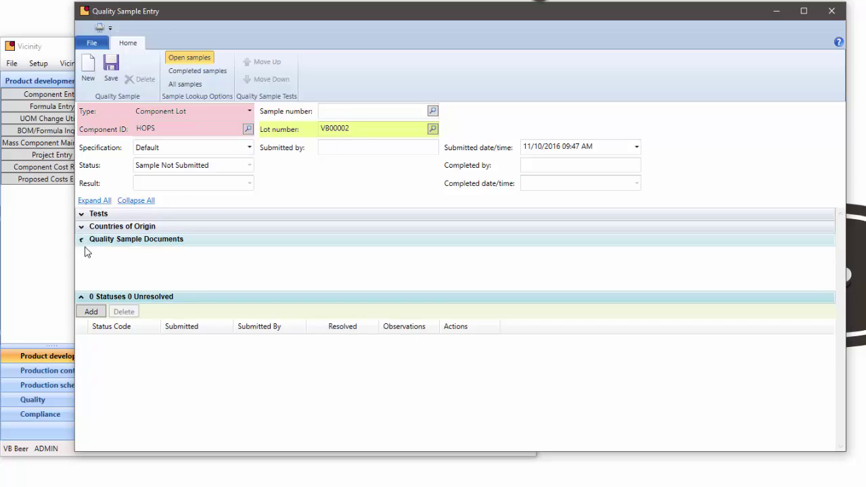
left_click(82, 296)
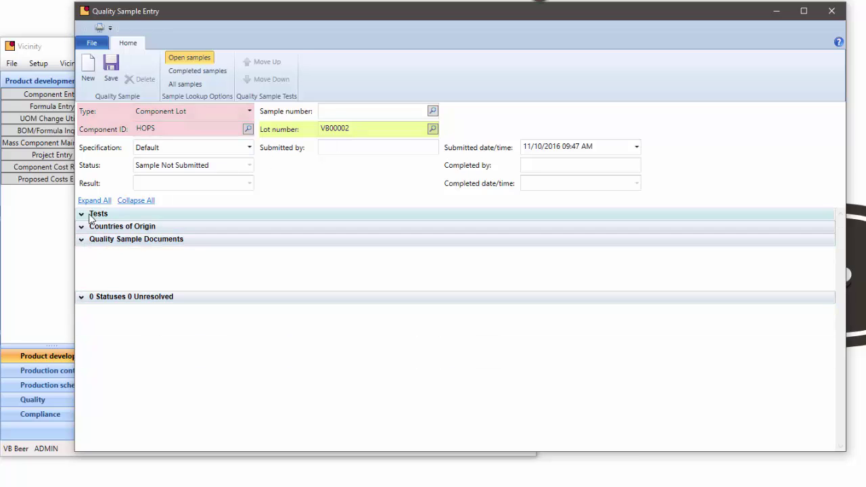
left_click(93, 215)
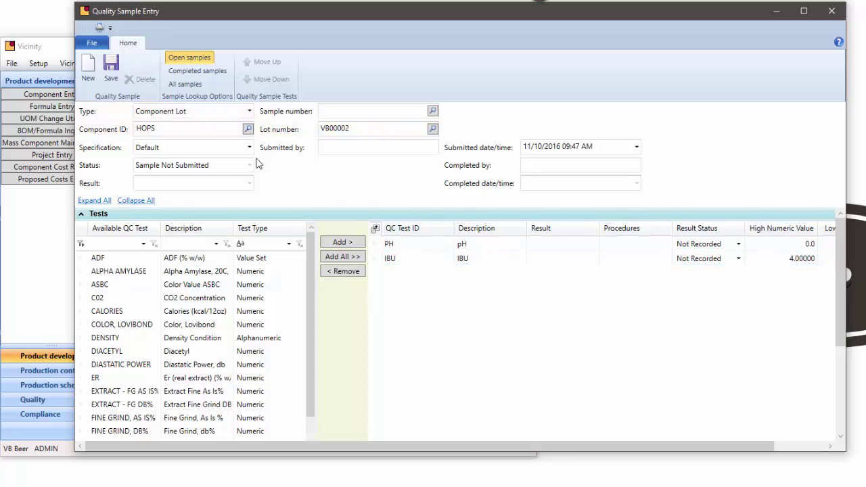
left_click_drag(166, 130, 121, 138)
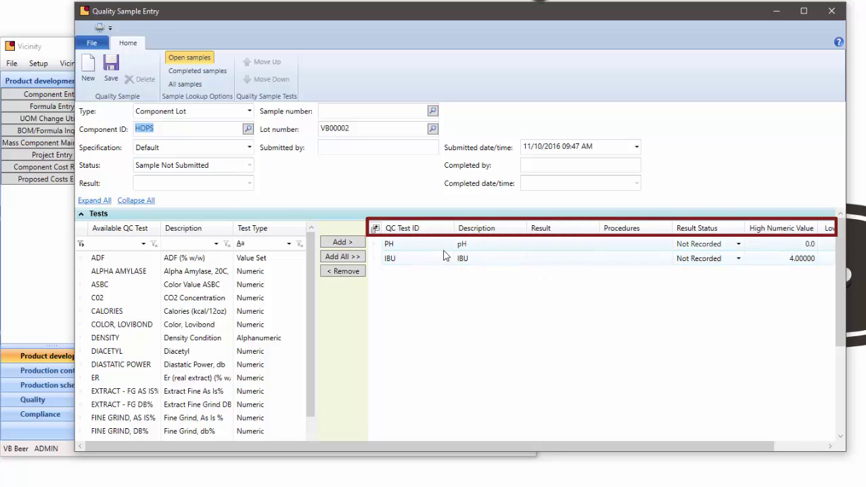
left_click(646, 247)
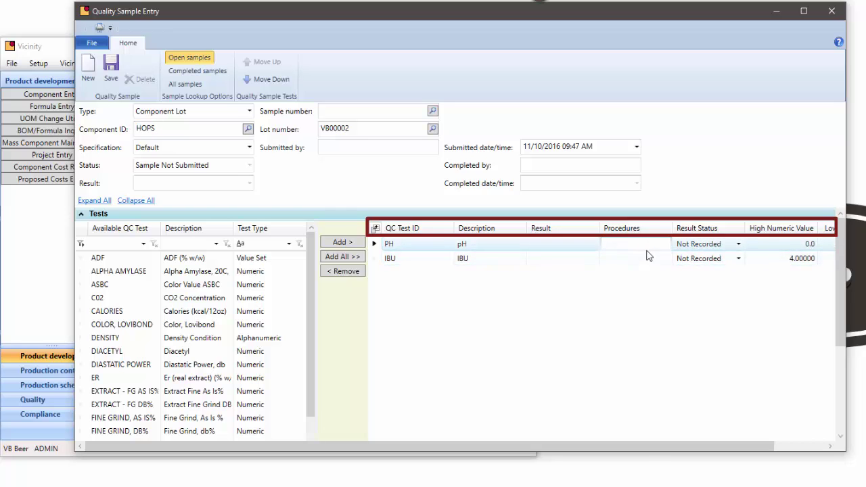
left_click_drag(646, 452, 700, 452)
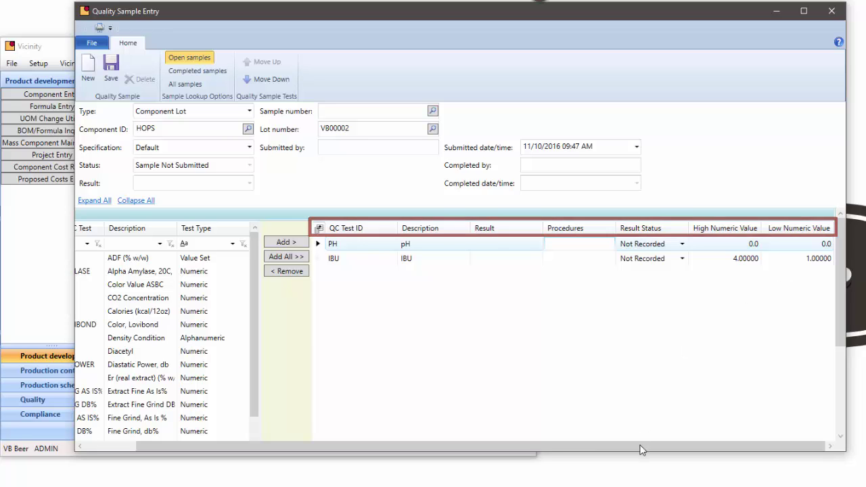
left_click_drag(638, 448, 540, 446)
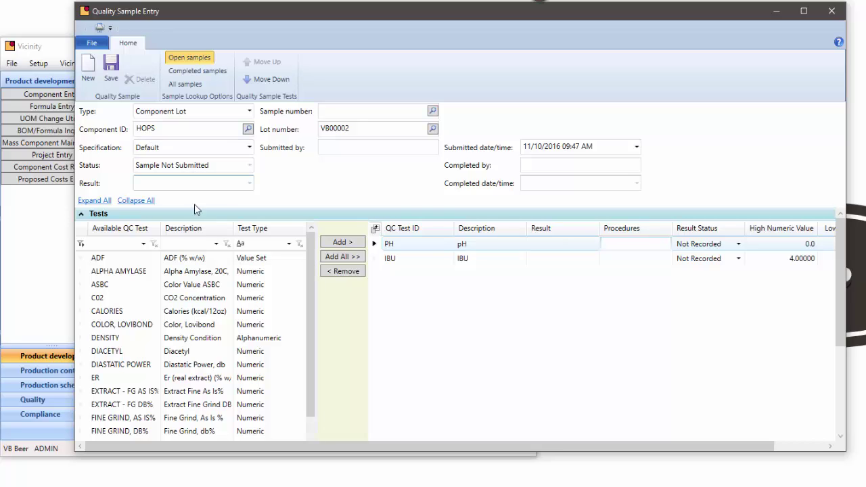
Step: Add the DIACETYL test to the sample's assigned tests and remove it again
left_click(169, 352)
left_click(341, 247)
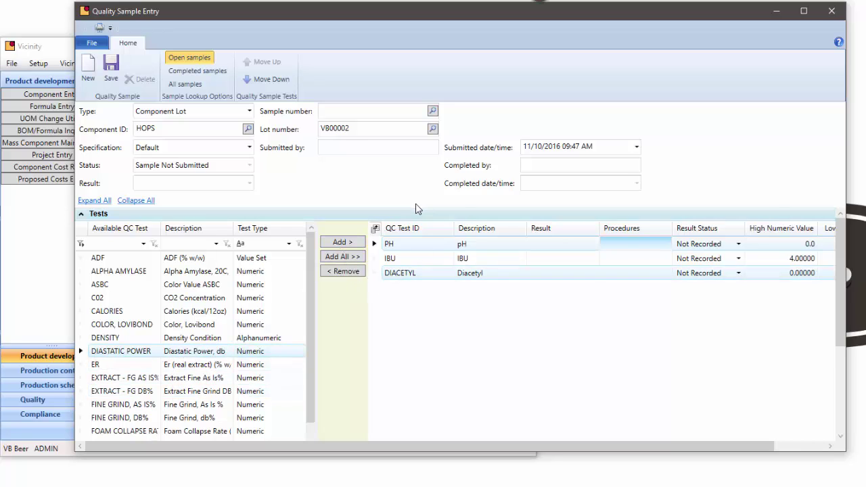
left_click(428, 274)
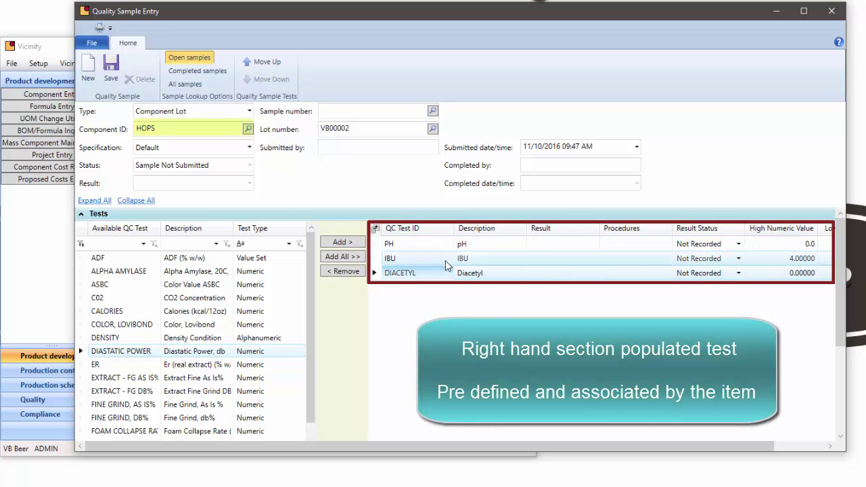
left_click(348, 273)
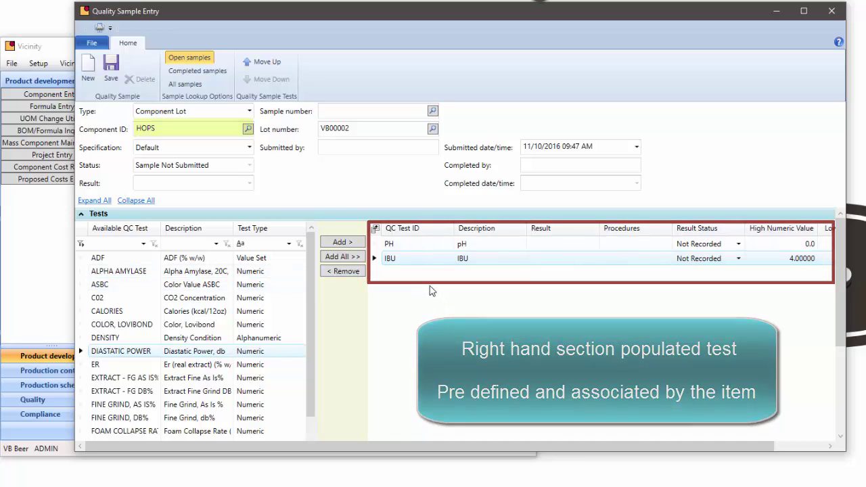
Step: Examine which fields can be shown or hidden as columns in the assigned tests grid
left_click(592, 261)
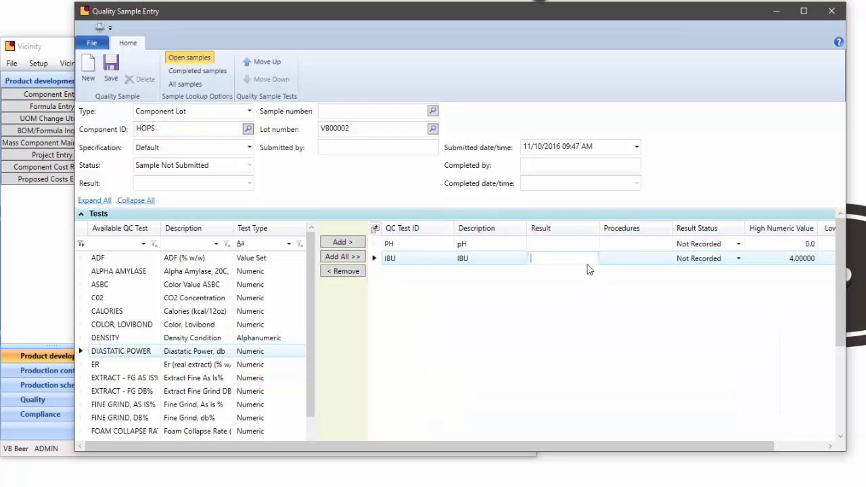
left_click_drag(579, 239, 514, 230)
left_click(376, 229)
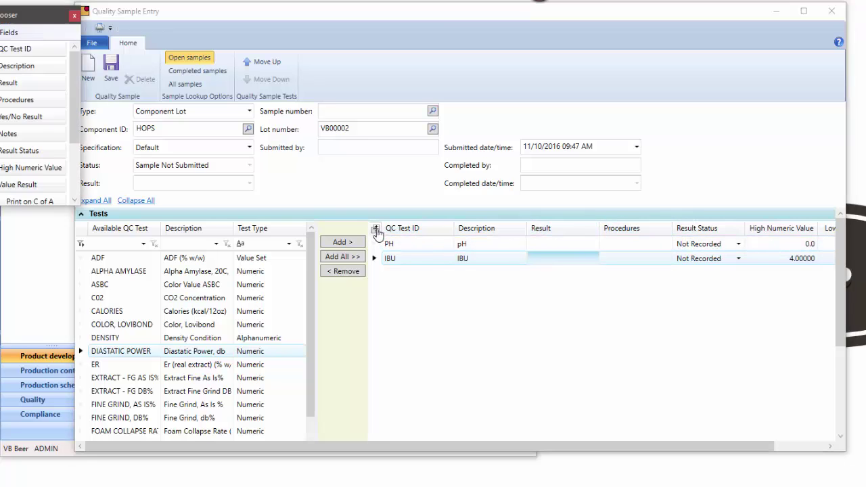
left_click_drag(30, 18, 502, 203)
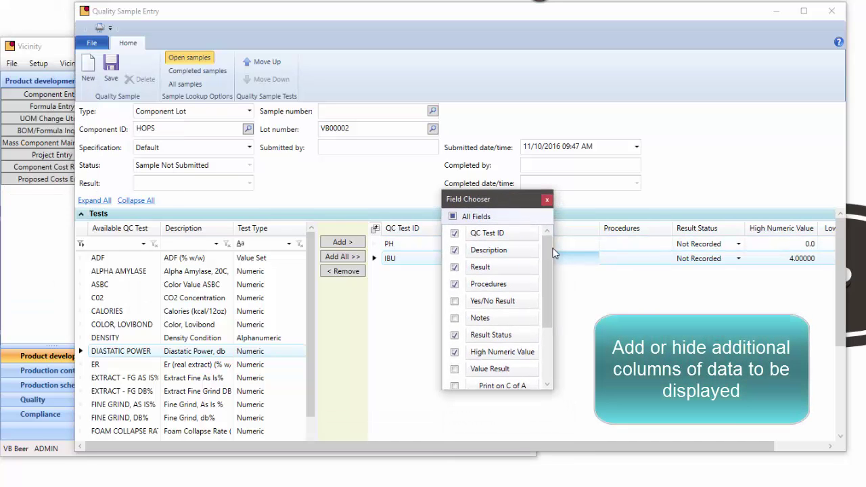
scroll(551, 331, "down", 2)
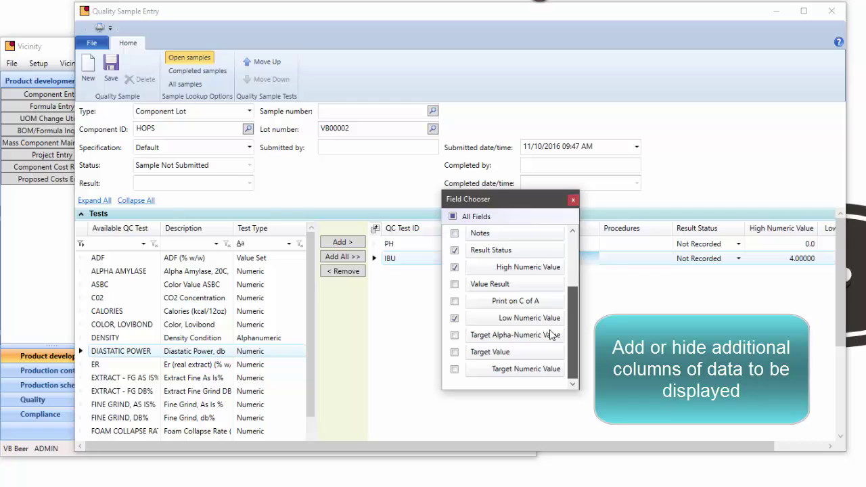
scroll(552, 332, "up", 3)
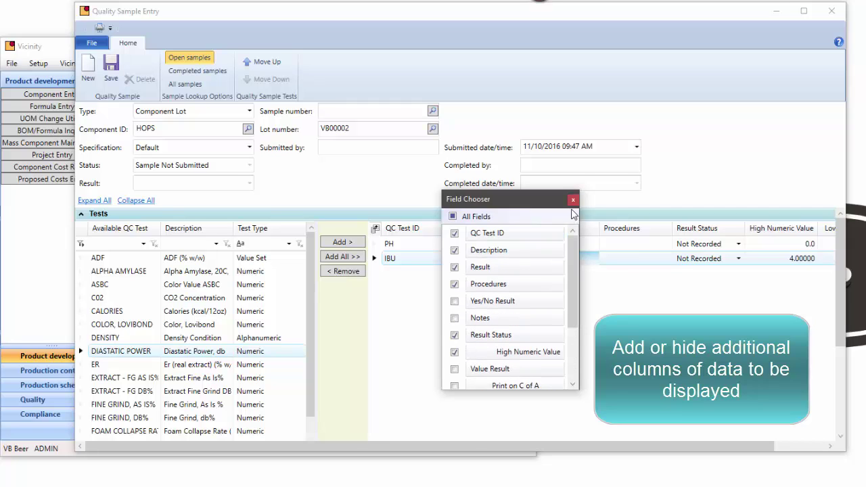
left_click(573, 201)
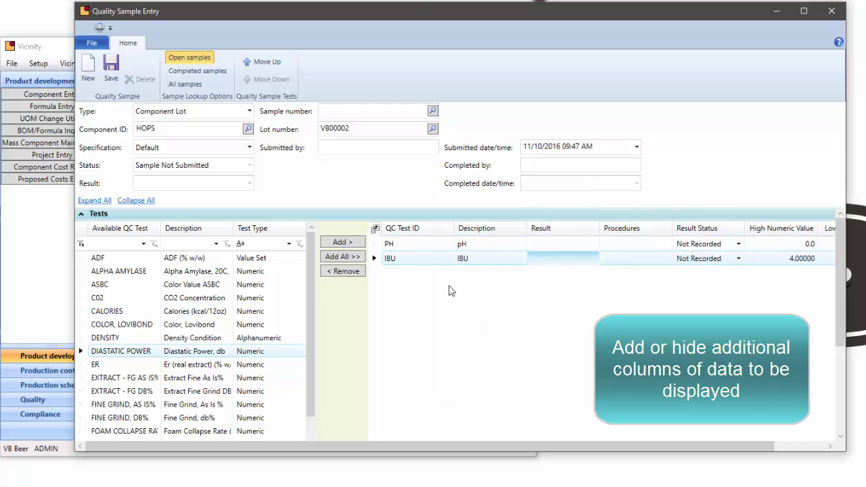
Step: Attach the PDF file COA.pdf to the quality sample's documents and save the sample
left_click(81, 216)
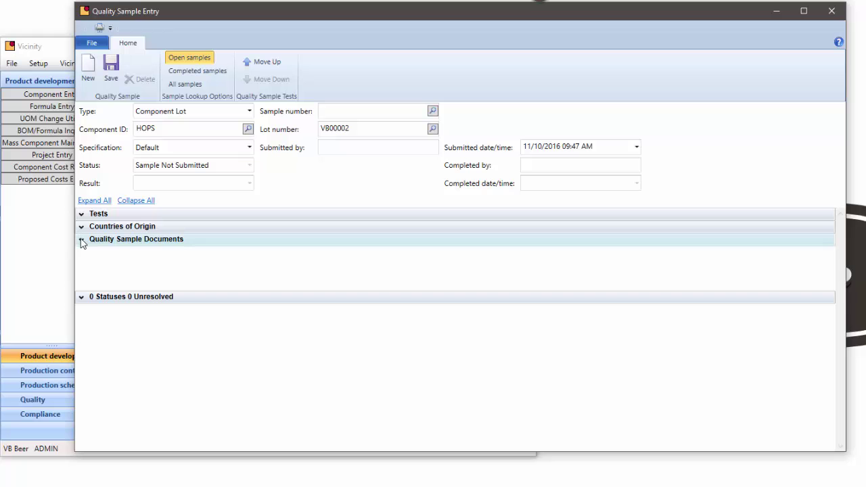
left_click(82, 241)
left_click(90, 254)
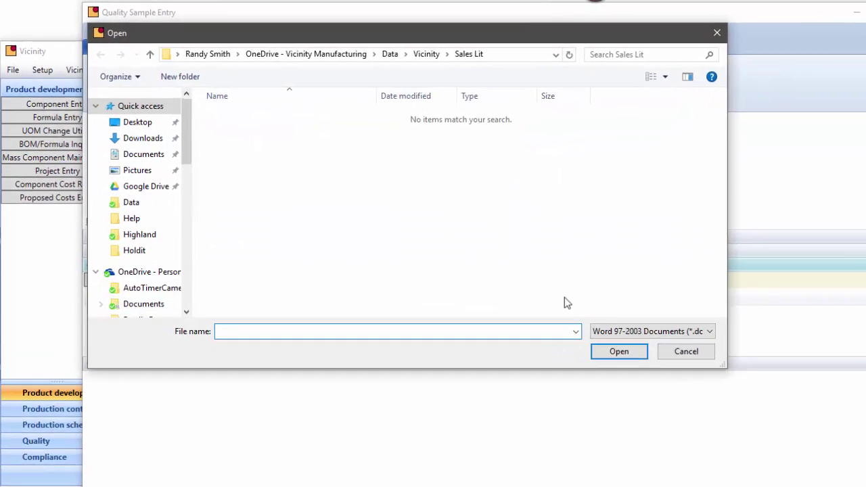
left_click(647, 331)
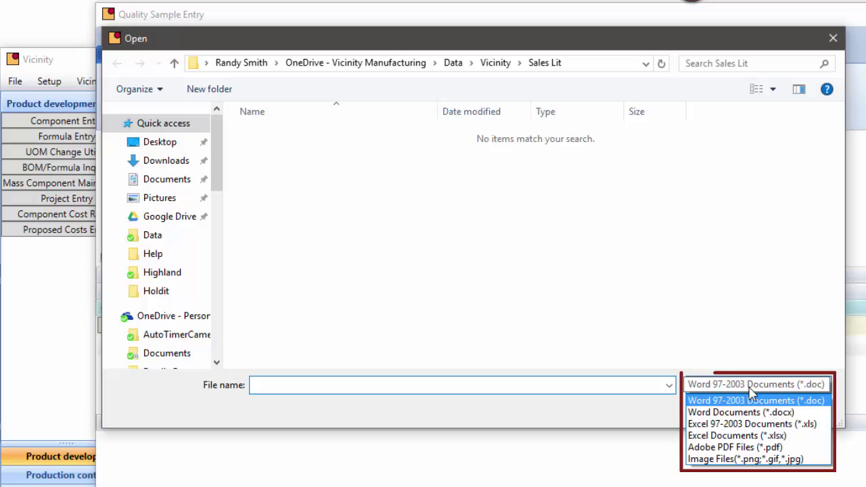
left_click(737, 447)
left_click(285, 216)
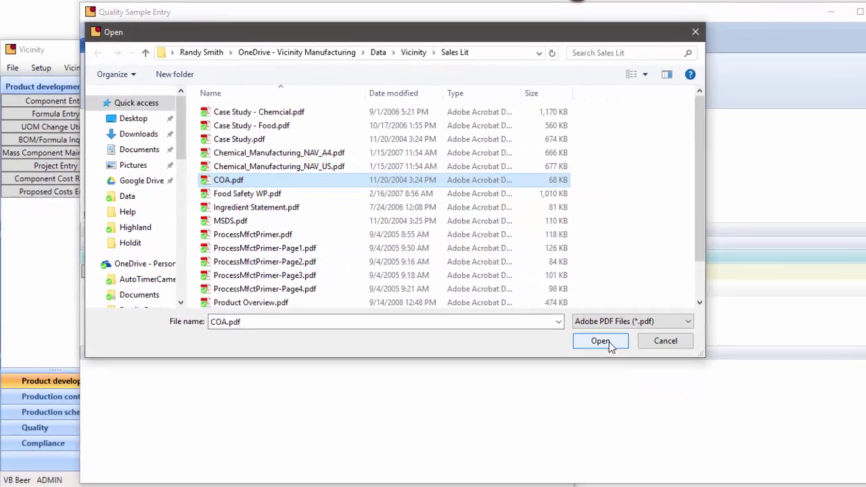
left_click(719, 408)
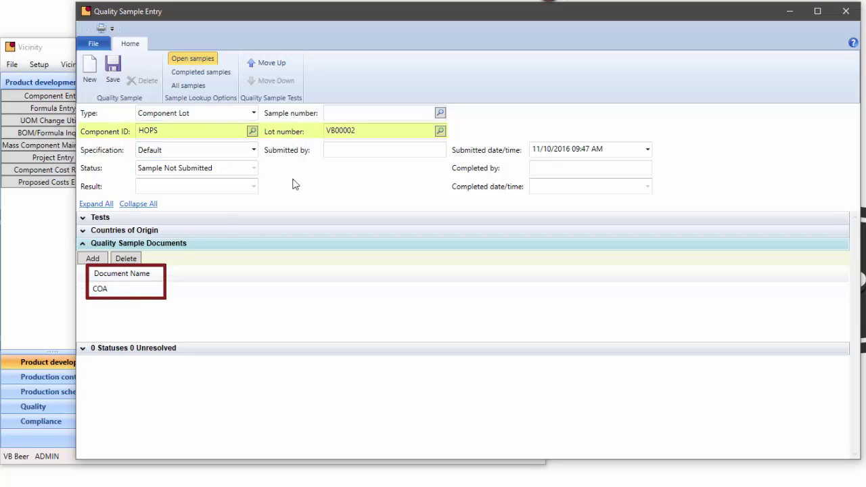
left_click(109, 75)
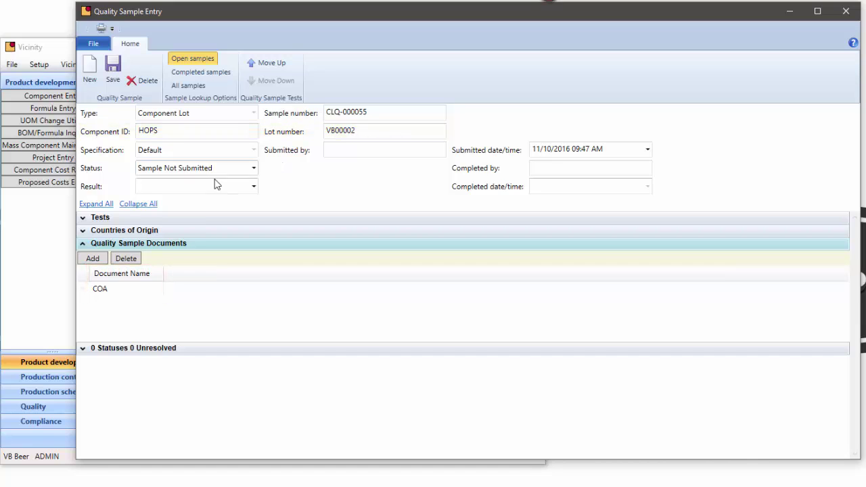
Step: Add a status entry with the status code TEMP to the quality sample
left_click(82, 244)
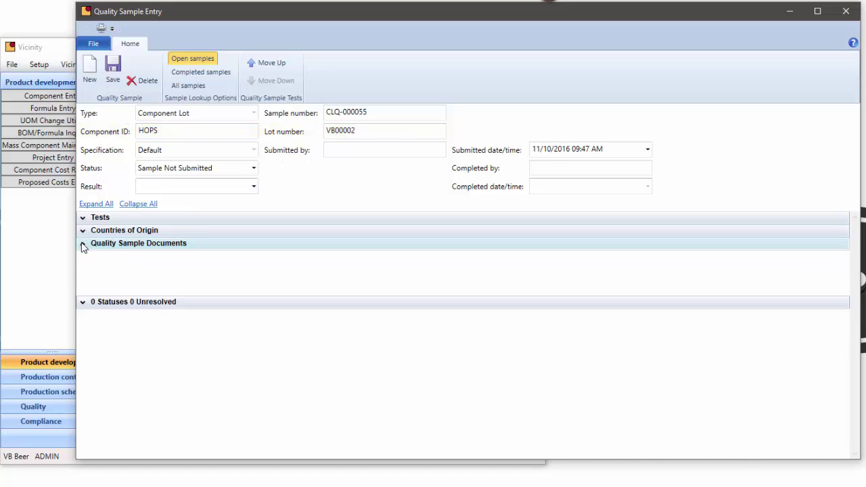
left_click(83, 302)
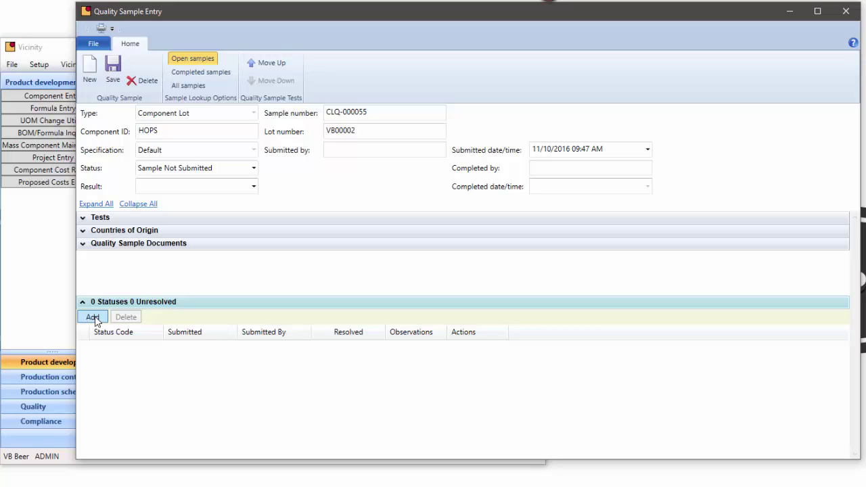
left_click(96, 317)
left_click(120, 348)
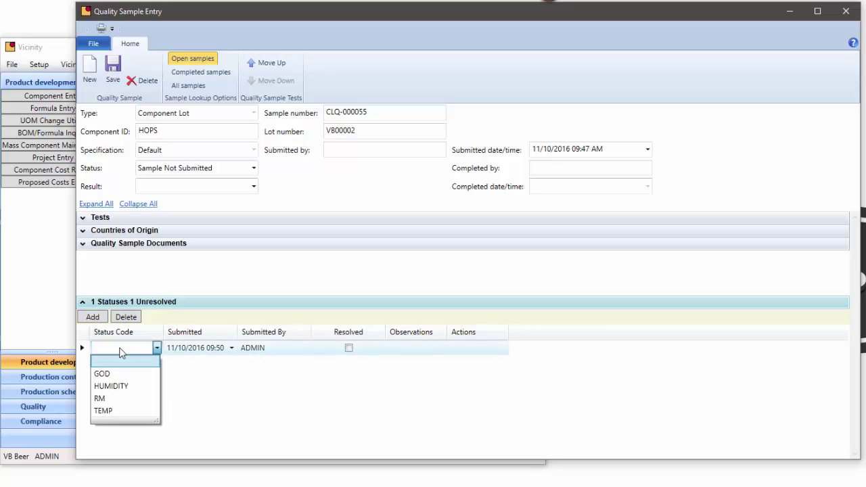
left_click(104, 408)
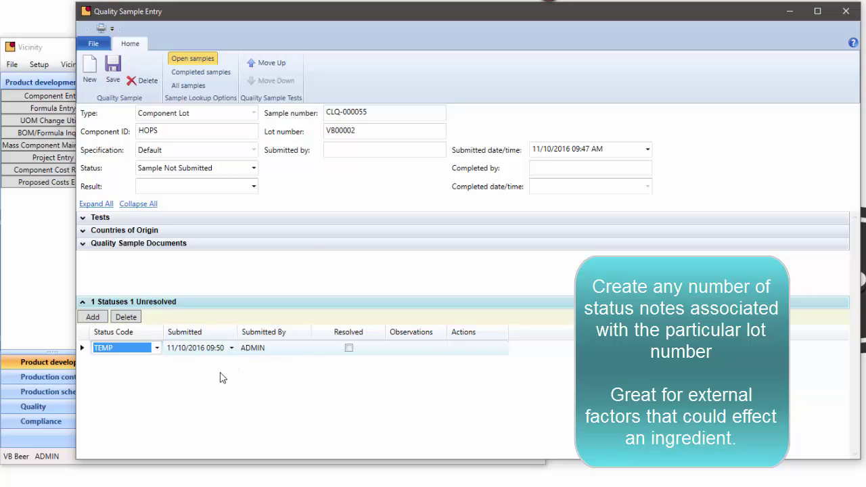
Step: Look over the Observations, Actions and Resolved fields of the TEMP status, and collapse the statuses section
left_click(421, 348)
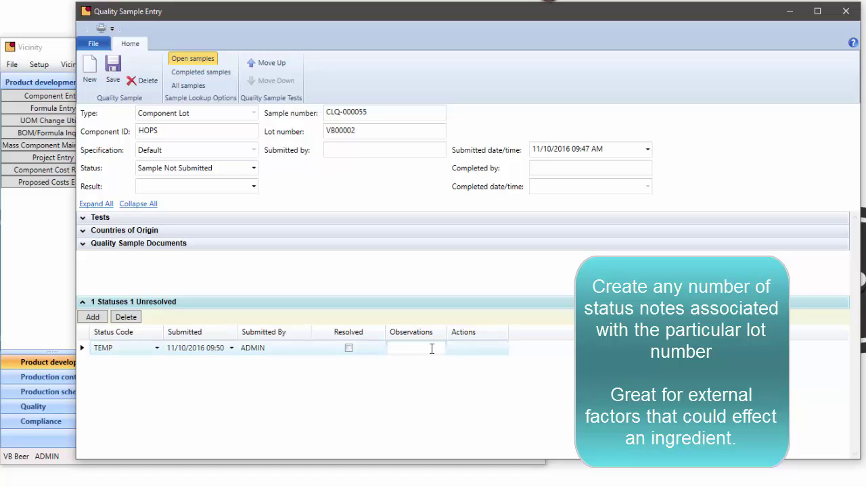
left_click(468, 352)
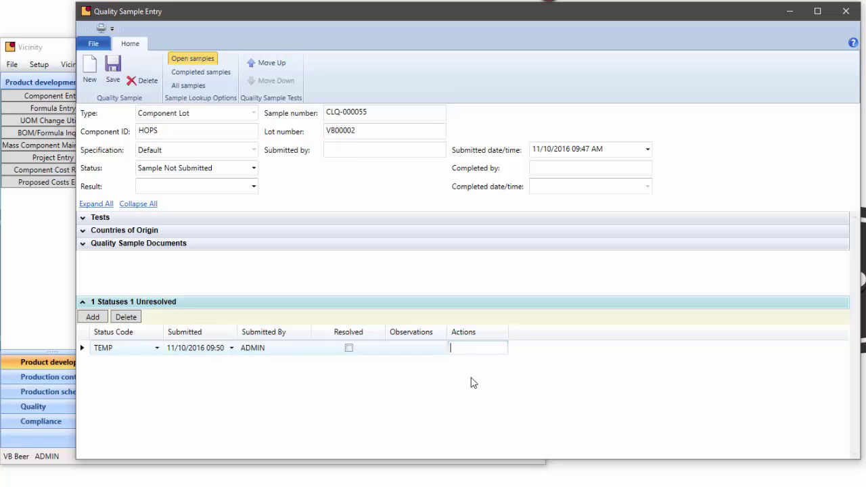
left_click(349, 348)
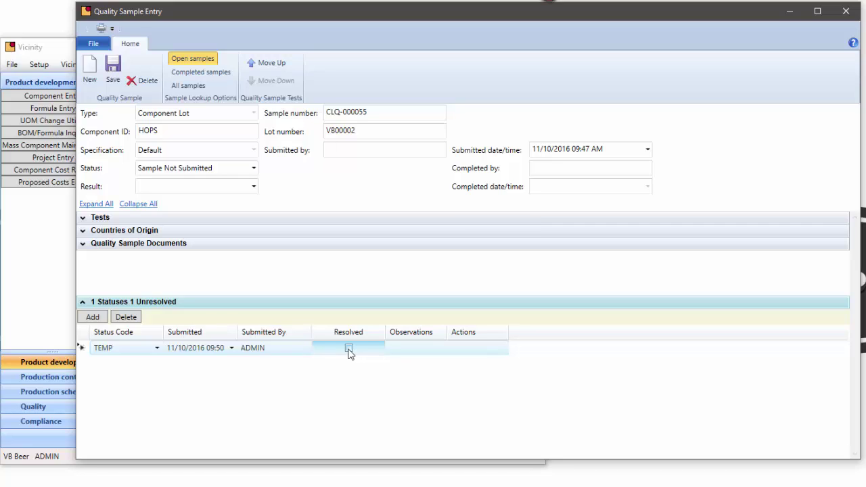
left_click(82, 304)
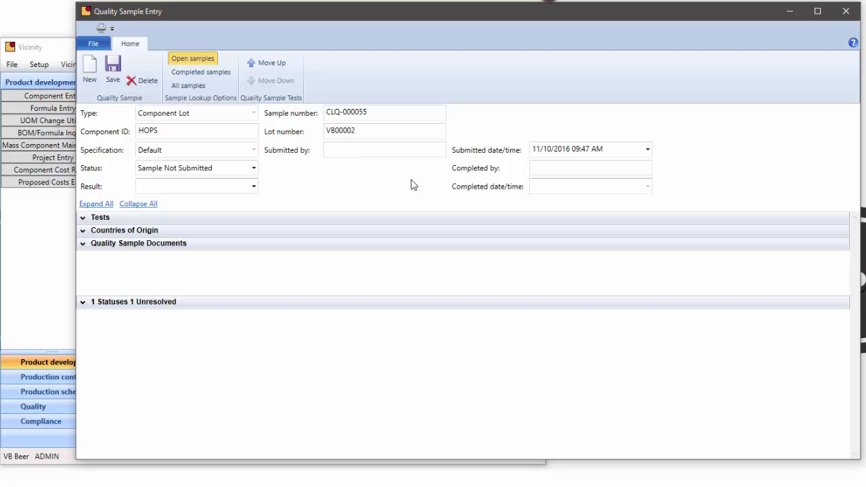
Step: Set the quality sample's result to Passed, and reset the result to blank
left_click(253, 188)
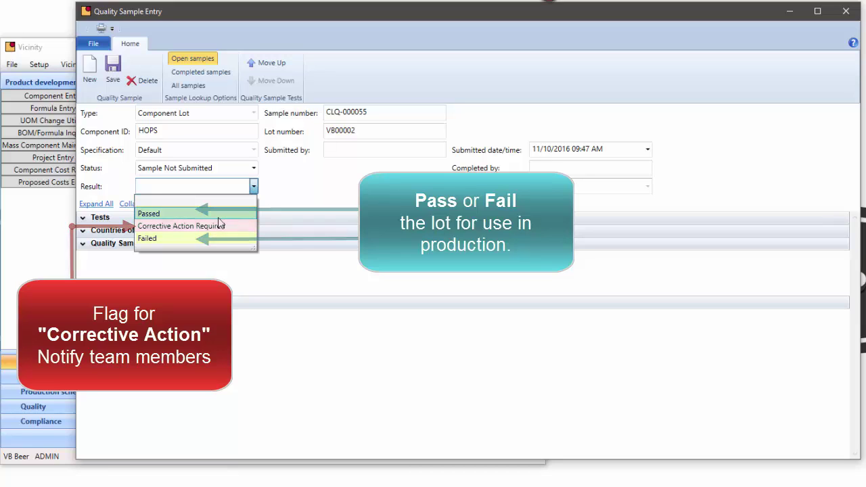
left_click(190, 213)
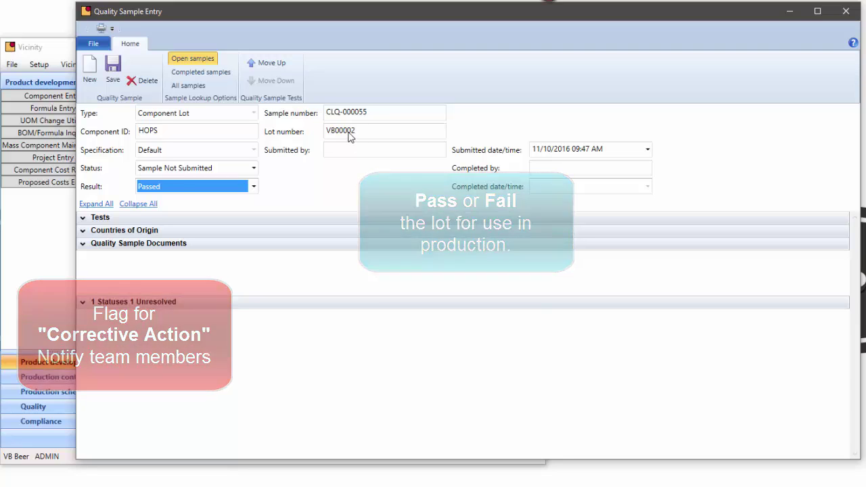
left_click(173, 192)
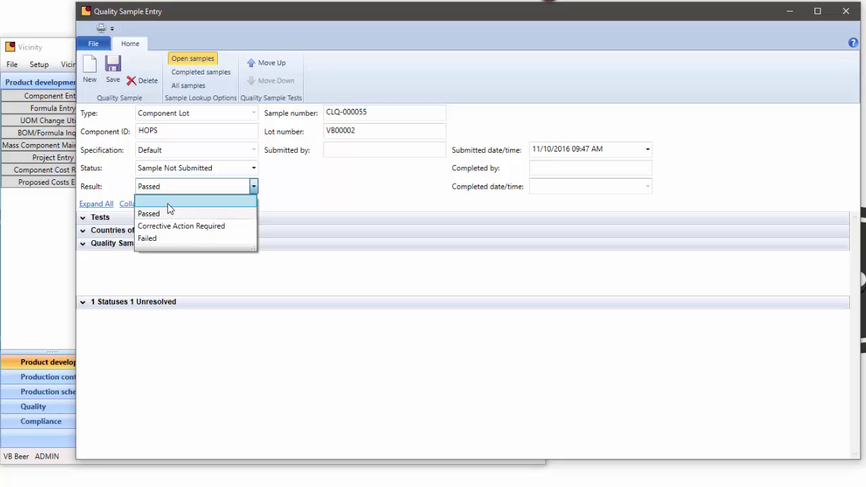
left_click(169, 202)
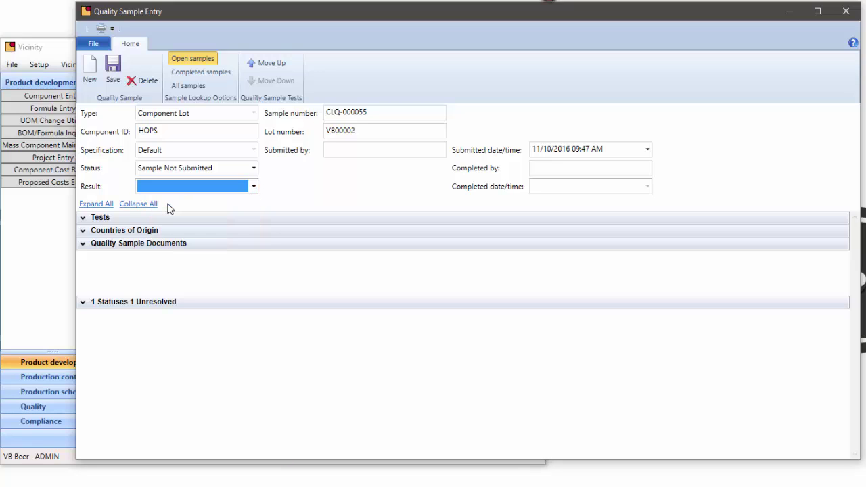
Step: Close the quality sample entry, saving its changes, and minimize the main Vicinity window
left_click(846, 11)
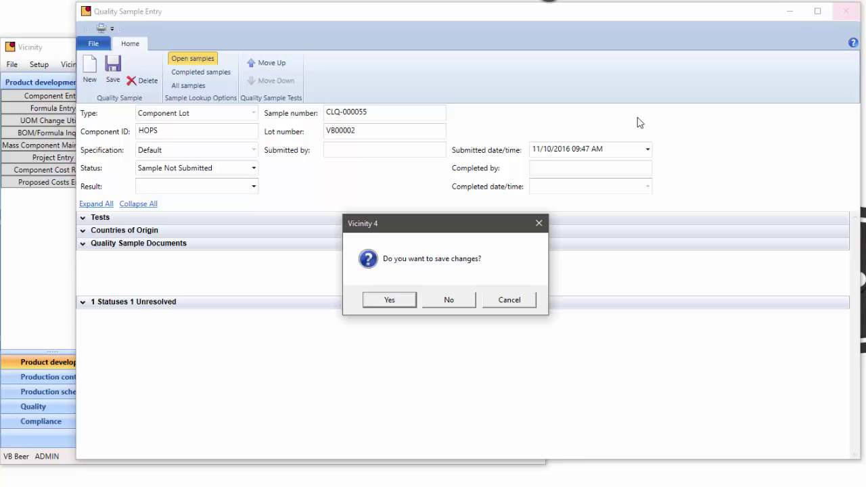
left_click(387, 302)
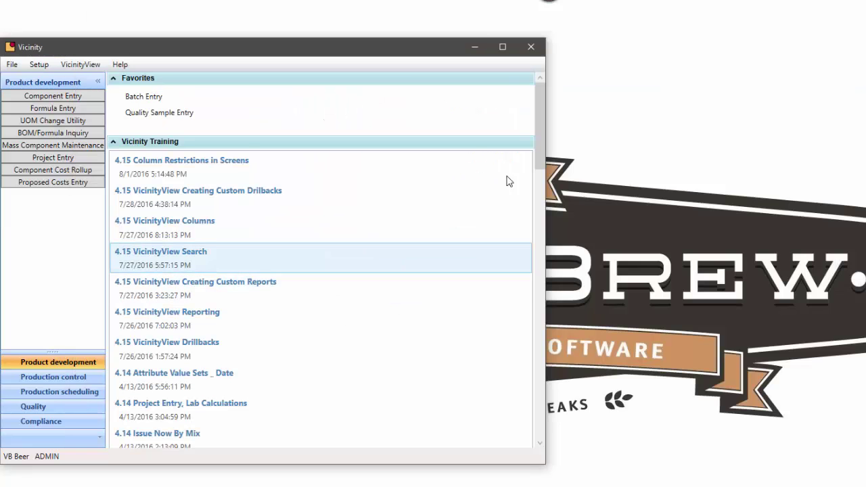
left_click(474, 44)
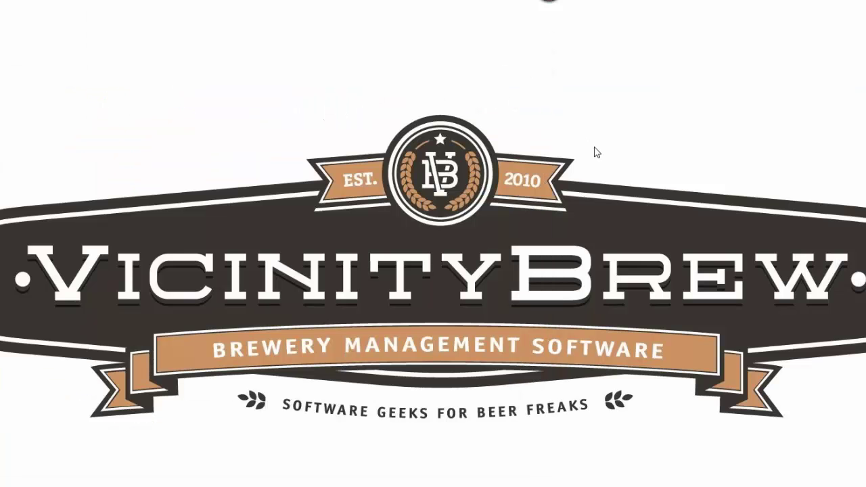